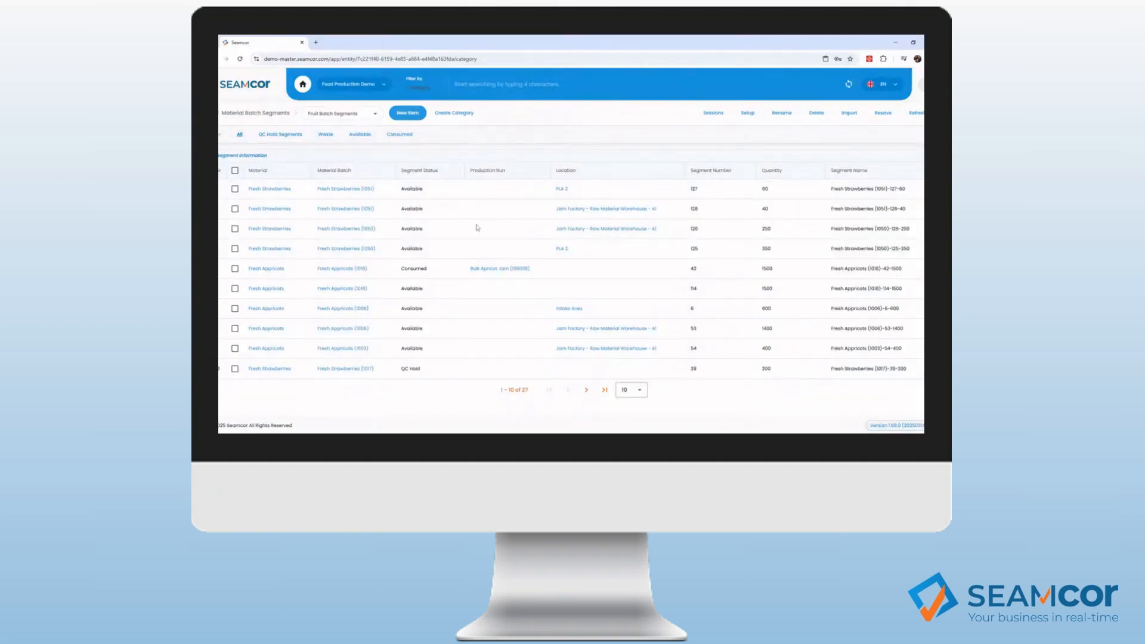
Start a new fruit batch segment with material Fresh Figs, material batch Fresh Figs (1055) and segment status Available.
click(409, 114)
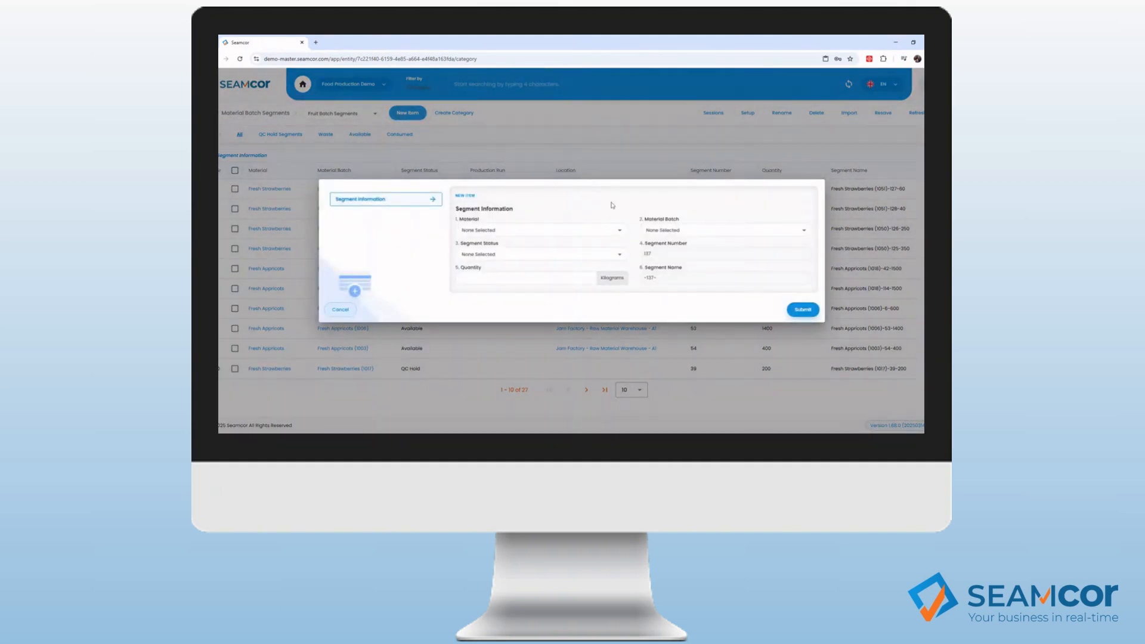
click(620, 231)
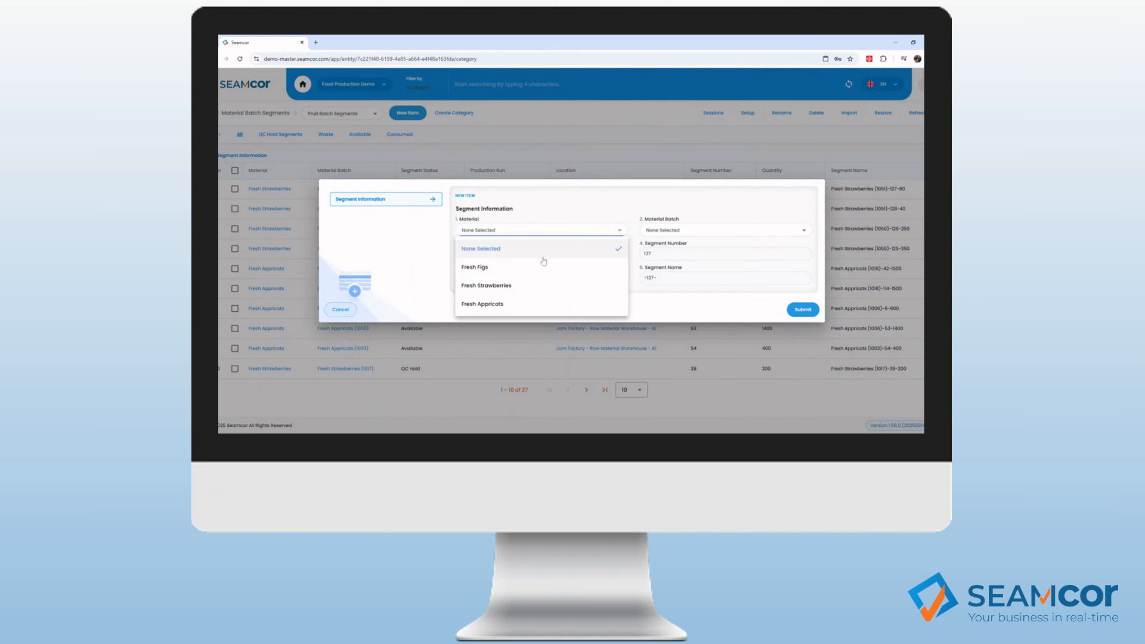
click(519, 268)
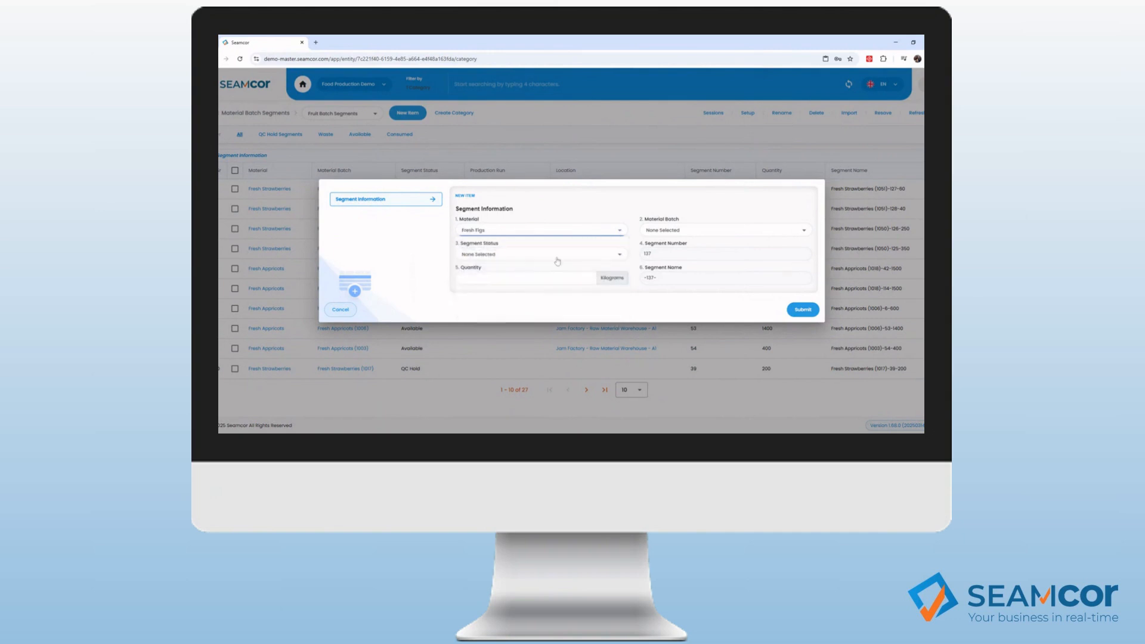
click(806, 231)
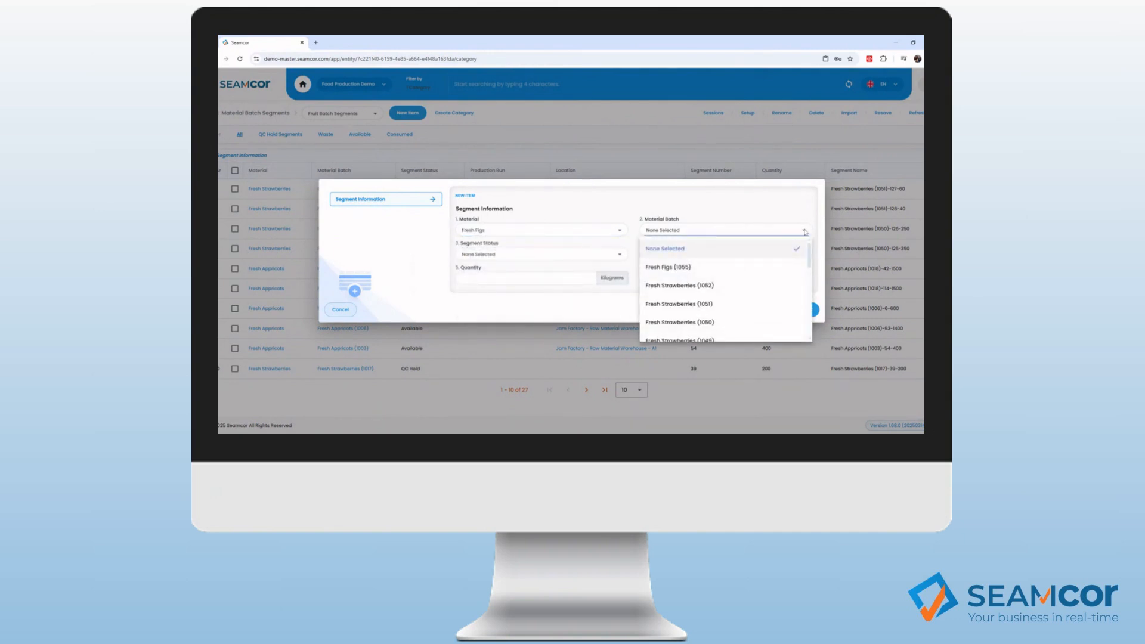
click(719, 267)
click(618, 255)
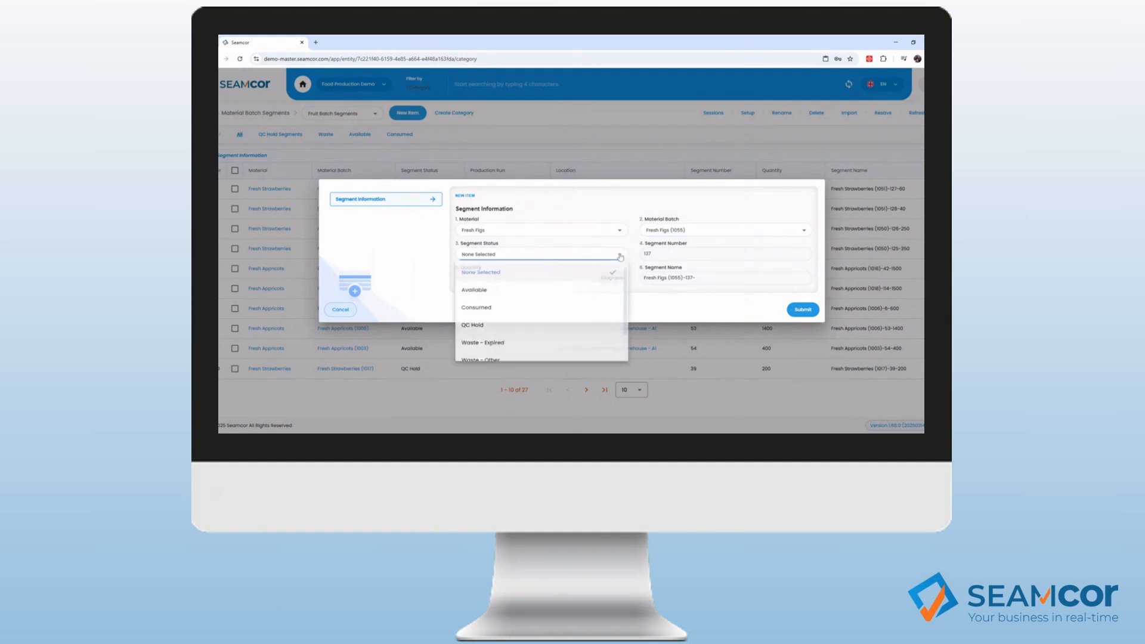
click(509, 292)
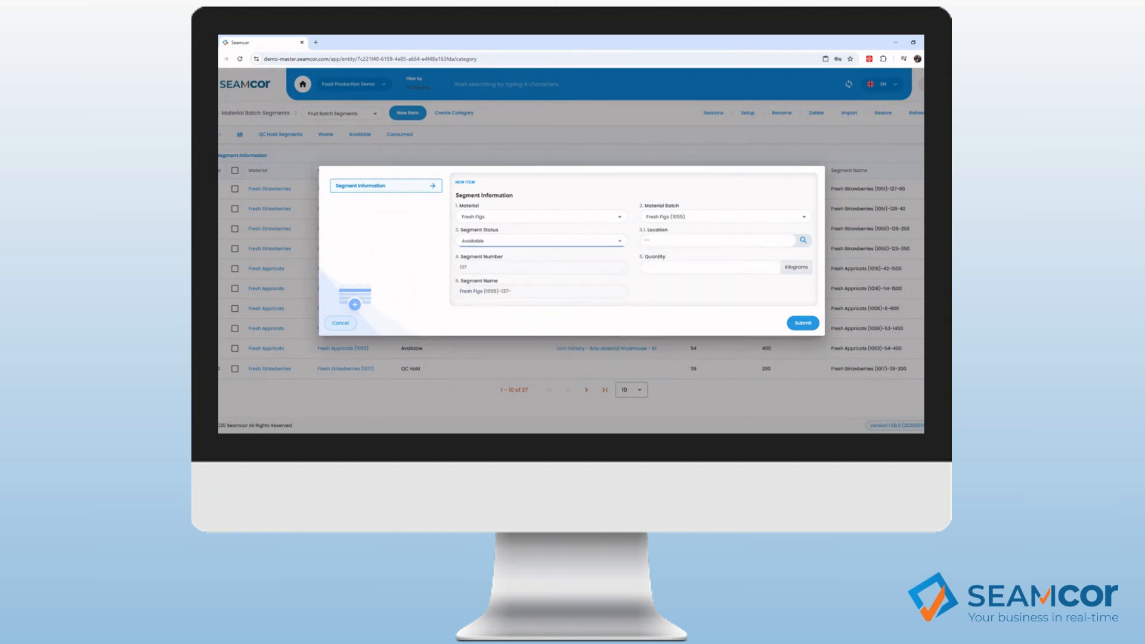
Set the segment's location to Jam Factory - Raw Material Warehouse - A5 and its quantity to 500 kilograms, and submit it.
click(803, 240)
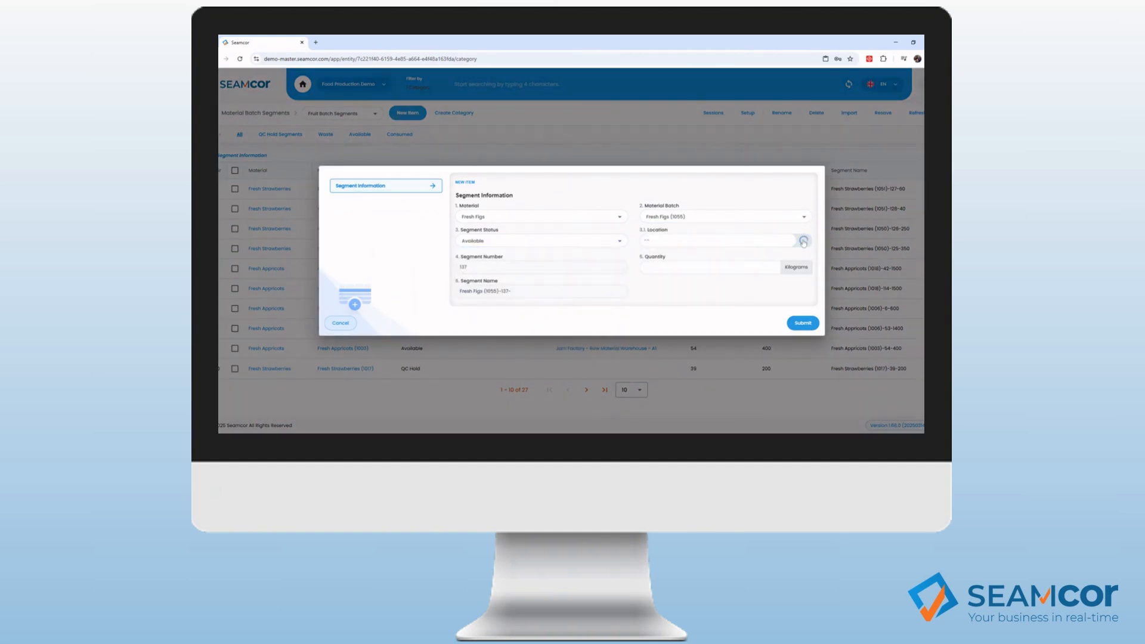
click(788, 241)
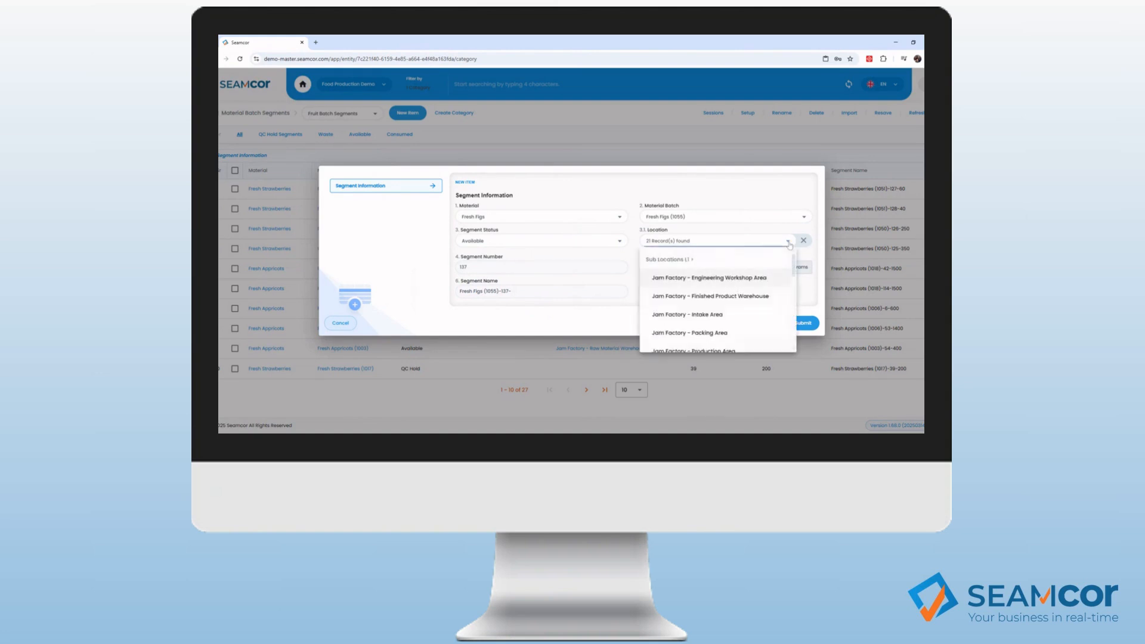
scroll(729, 316, down, 2)
scroll(730, 316, down, 2)
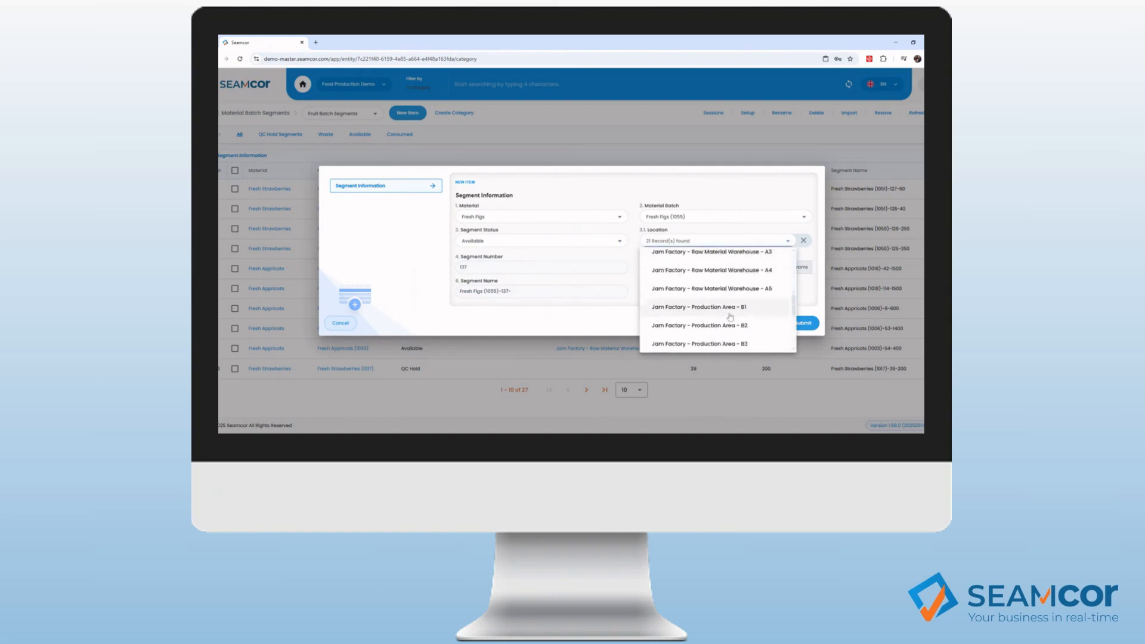
click(740, 290)
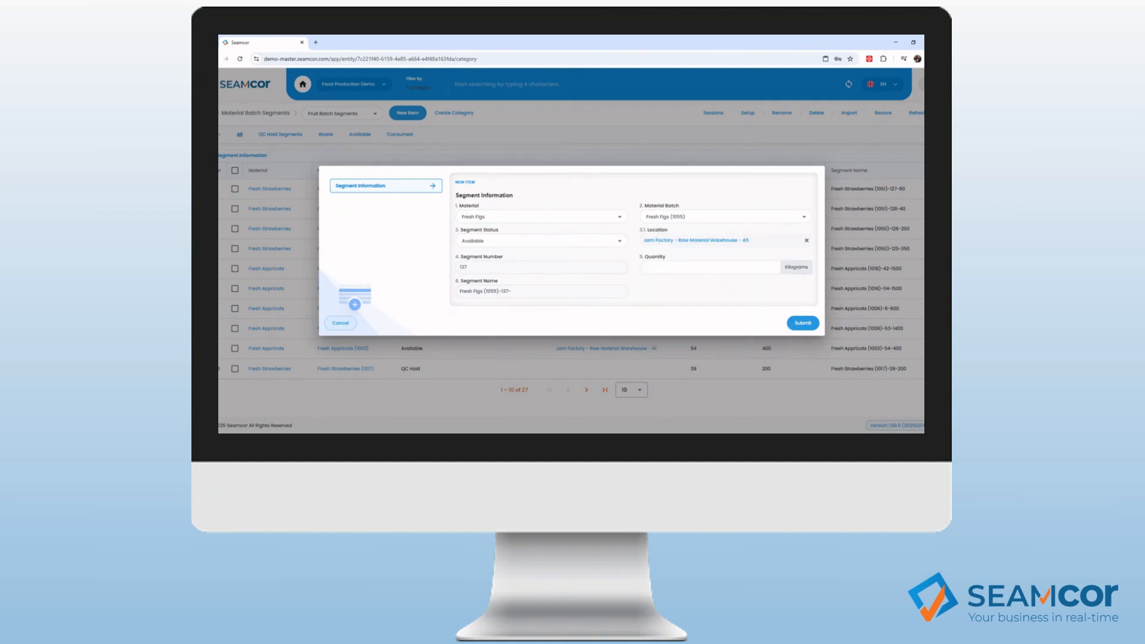
click(710, 267)
click(806, 324)
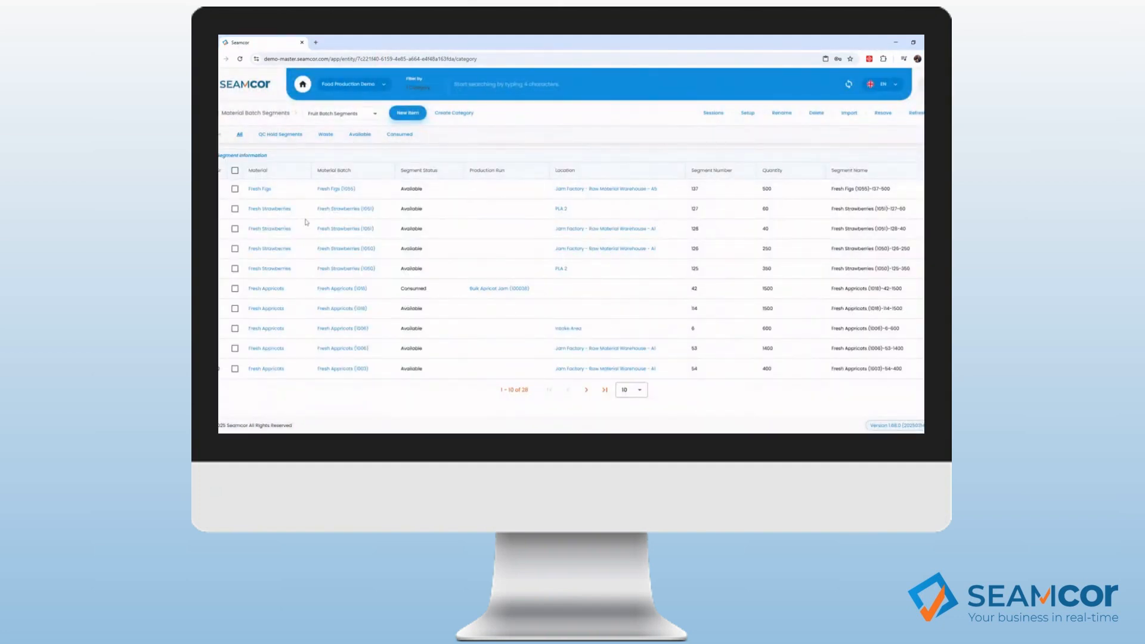
Start a second fig segment with material Fresh Figs, material batch Fresh Figs (1055) and segment status Available.
click(402, 114)
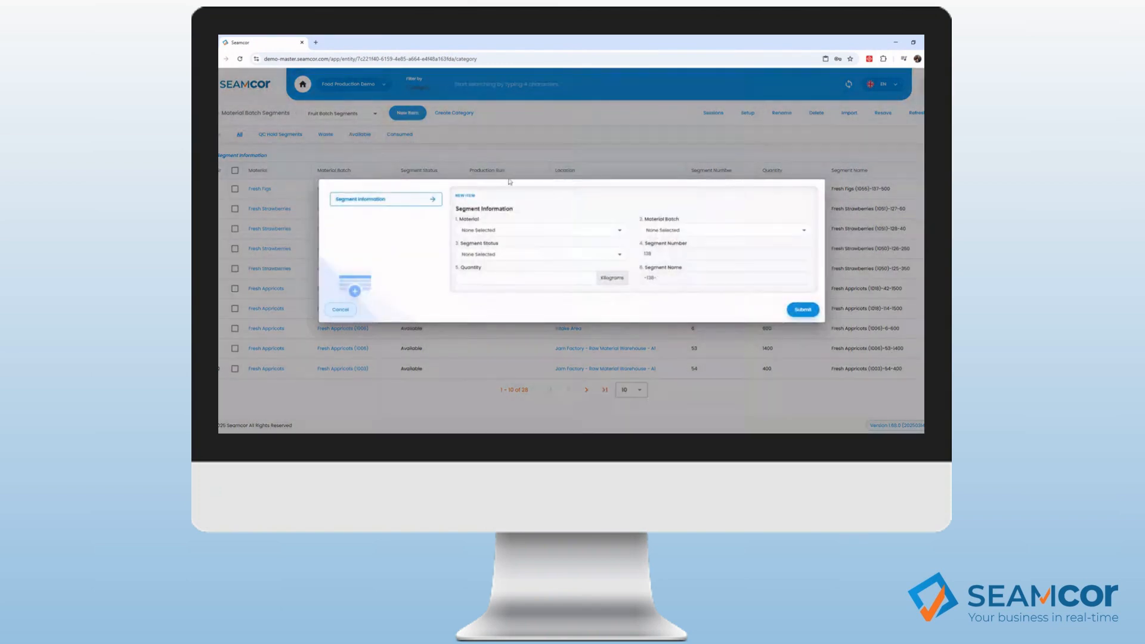
click(621, 230)
click(526, 268)
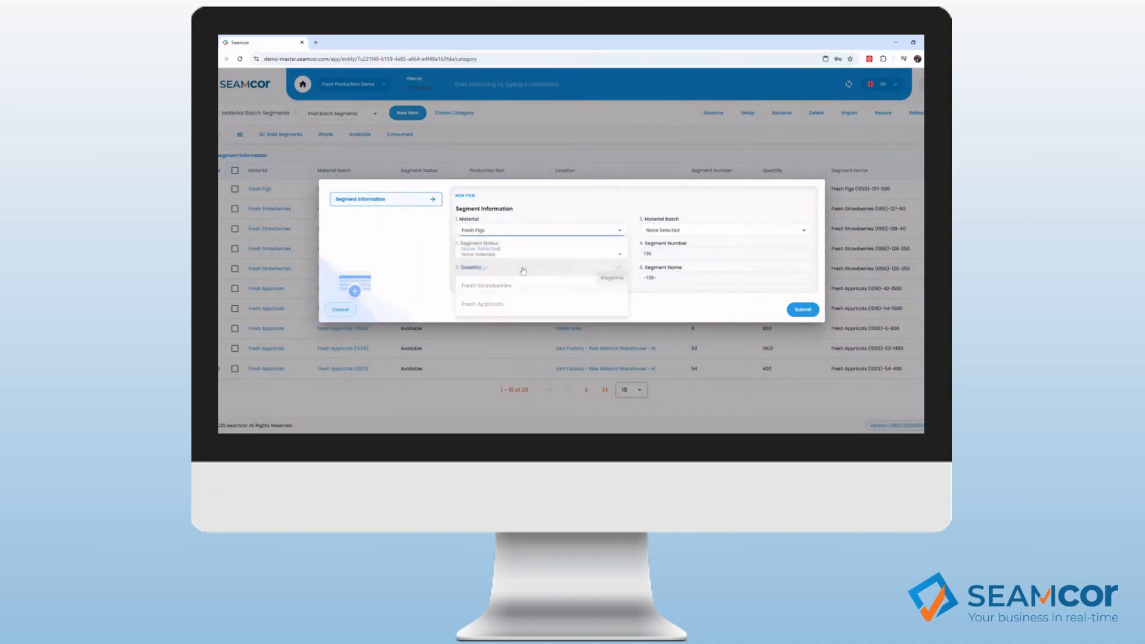
click(684, 231)
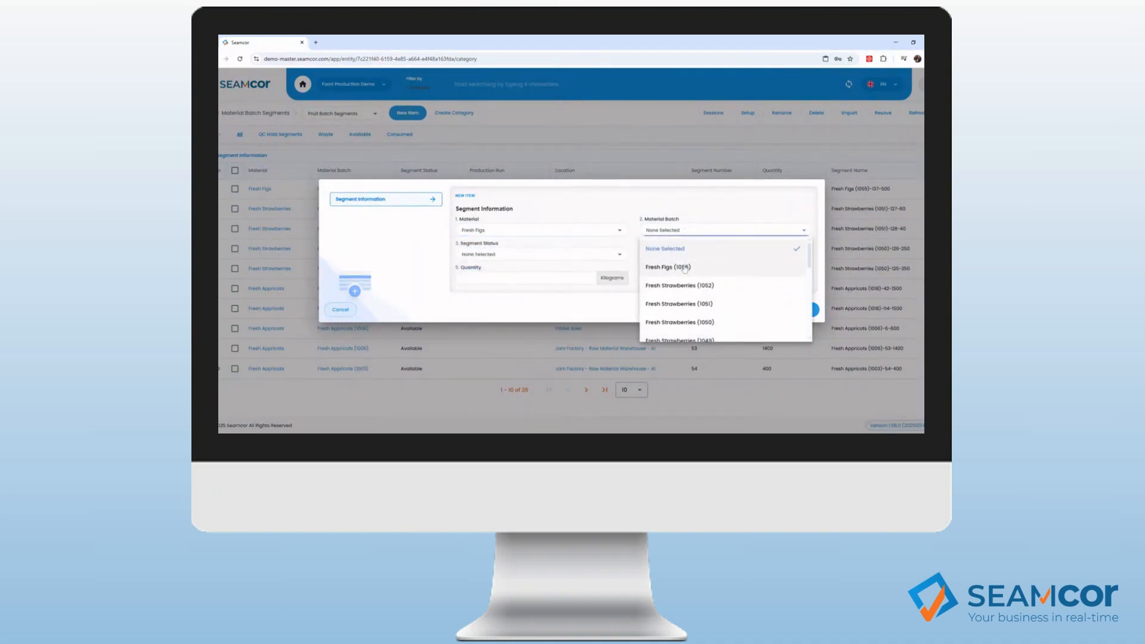
click(685, 268)
click(621, 256)
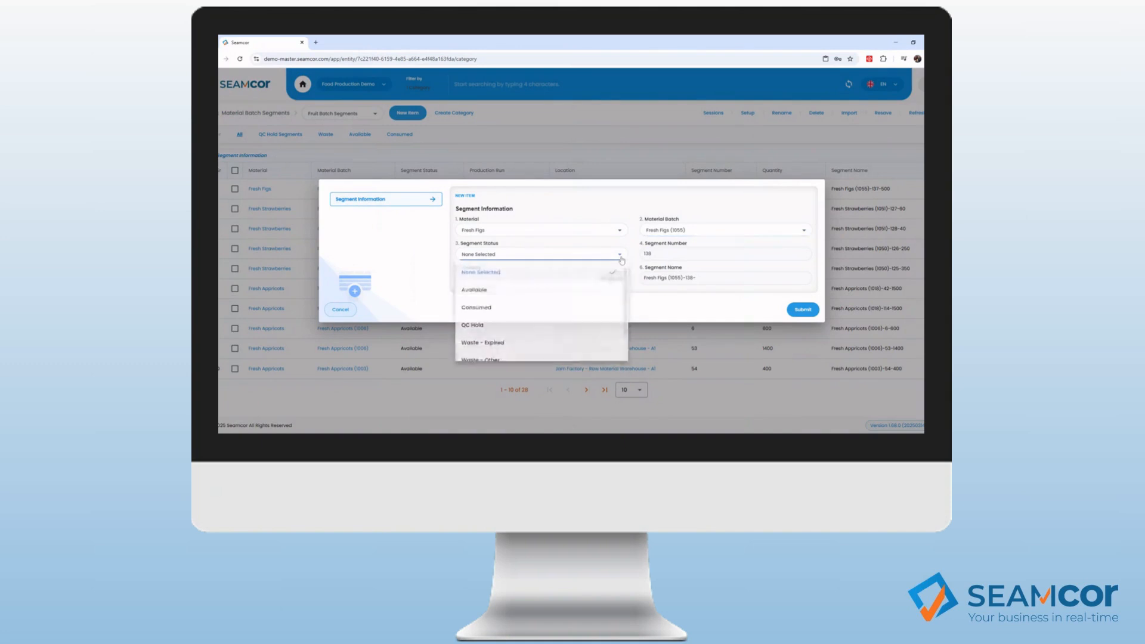
click(489, 292)
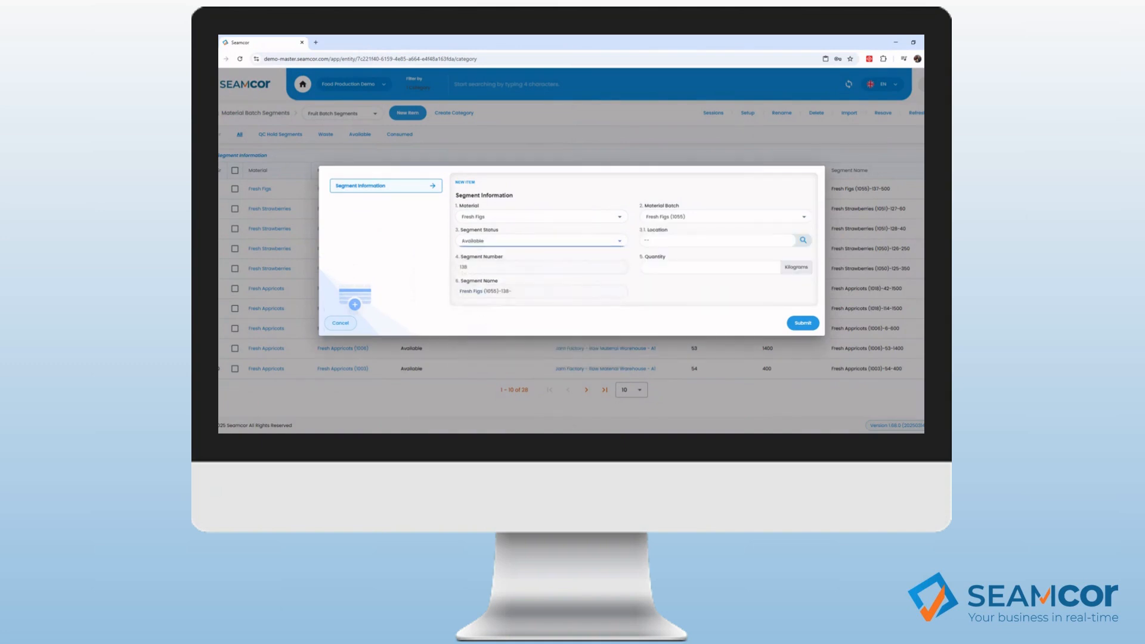
Assign the second segment to Jam Factory - Raw Material Warehouse - A4, set its quantity to 400 kilograms, and submit it.
click(804, 241)
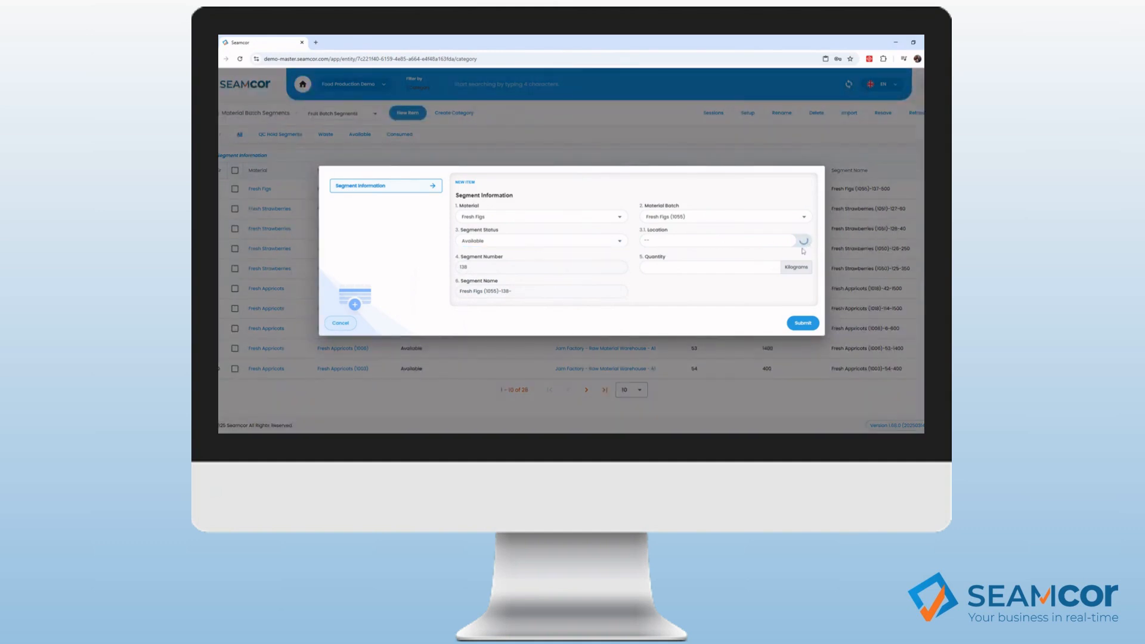
click(789, 242)
scroll(770, 292, down, 5)
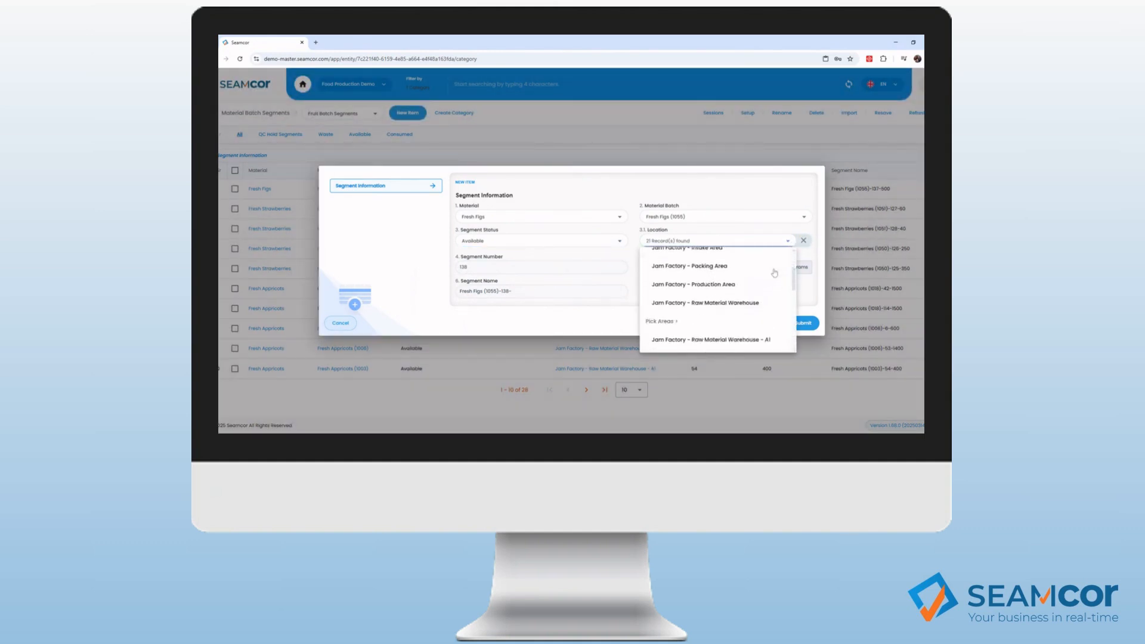
click(754, 308)
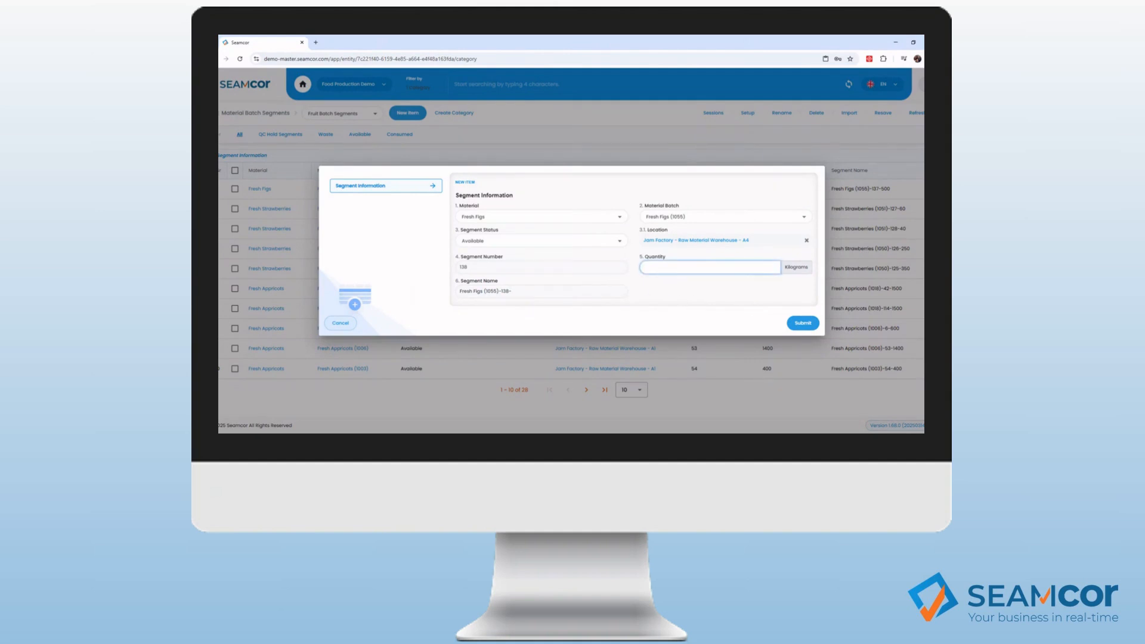
text(400)
click(804, 323)
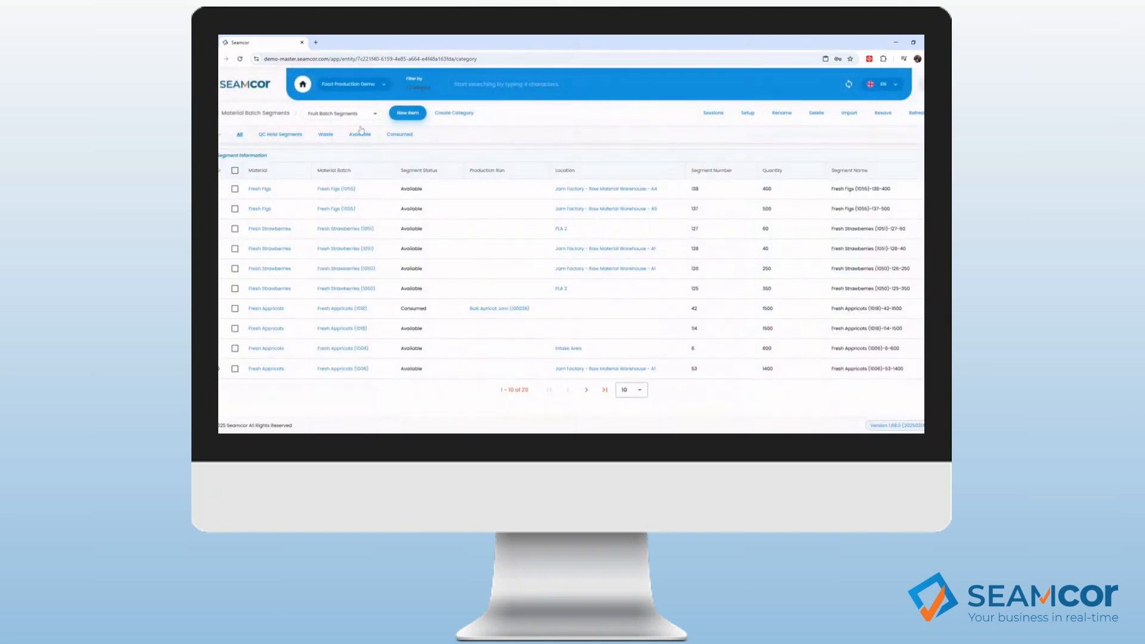
Start a third fig segment with material Fresh Figs and material batch Fresh Figs (1055).
click(409, 113)
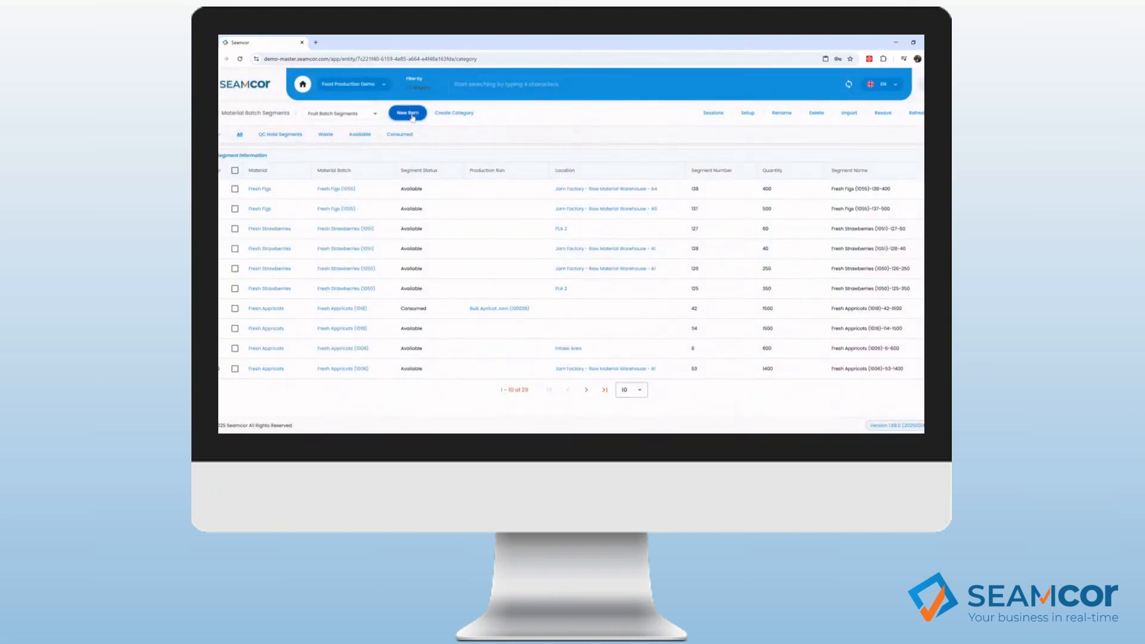
click(623, 232)
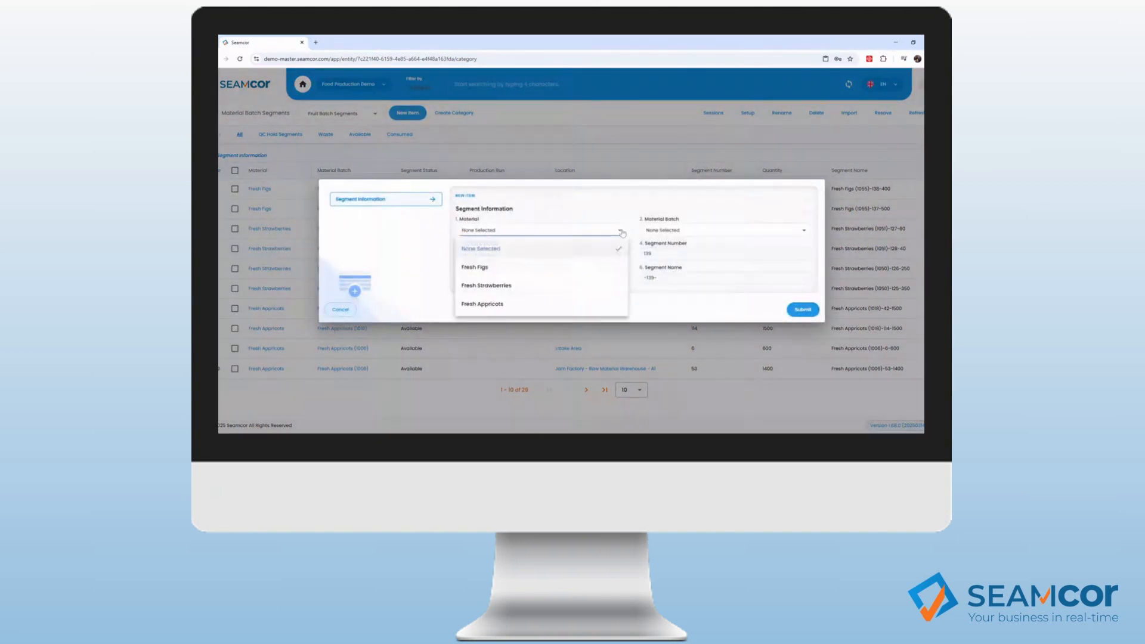
click(514, 266)
click(732, 232)
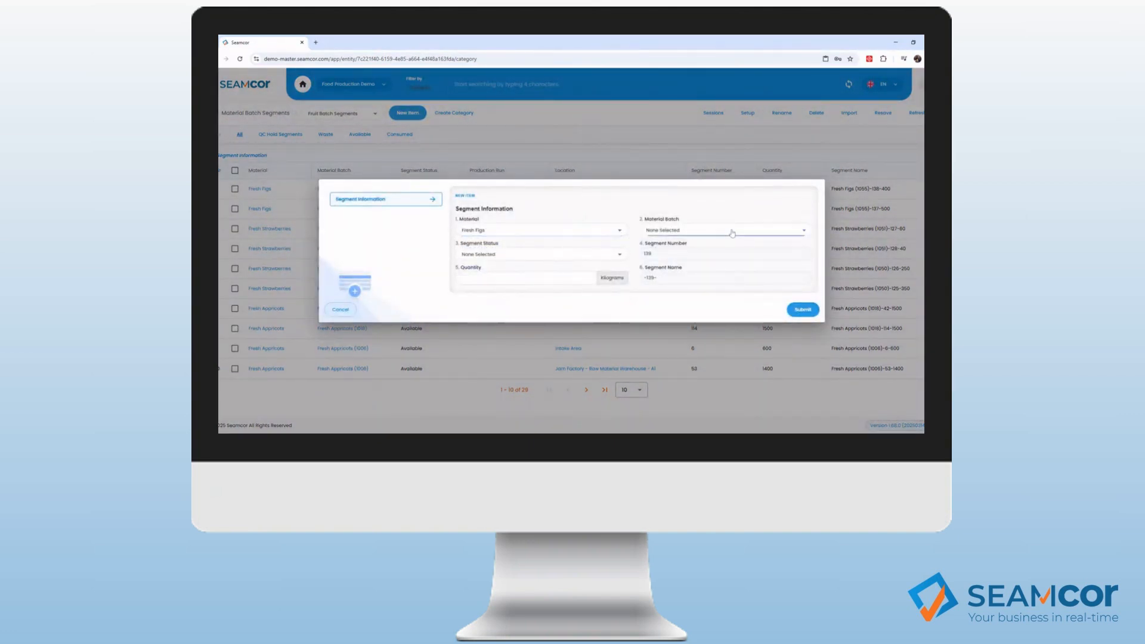
click(674, 266)
Set the third segment's status to QC Hold and its quantity to 100 kilograms, and submit it.
click(620, 254)
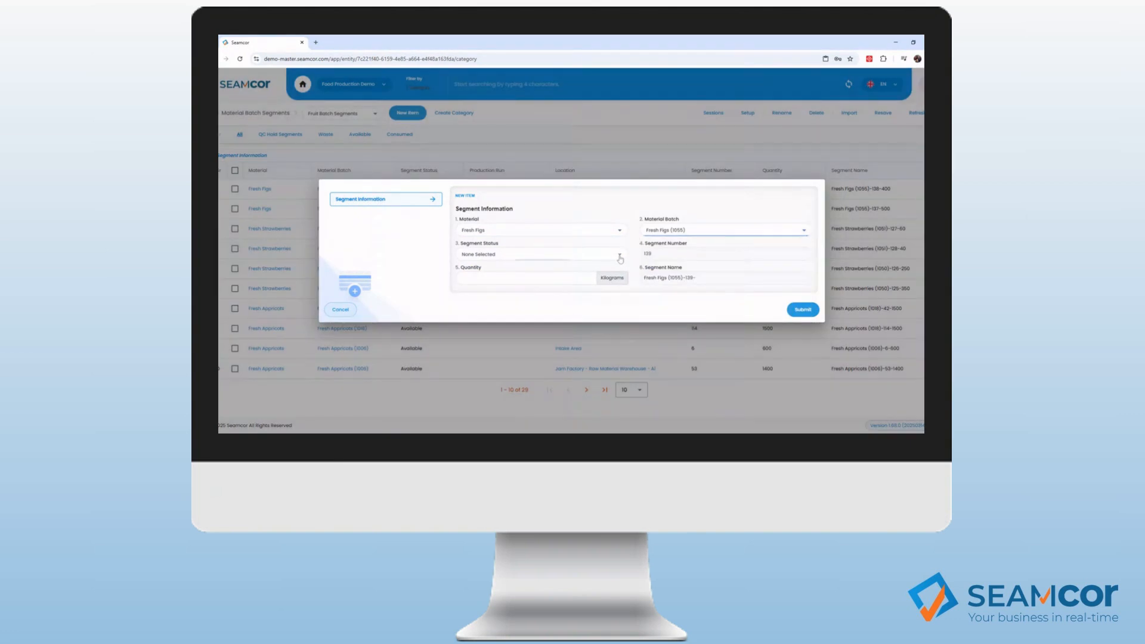
click(492, 327)
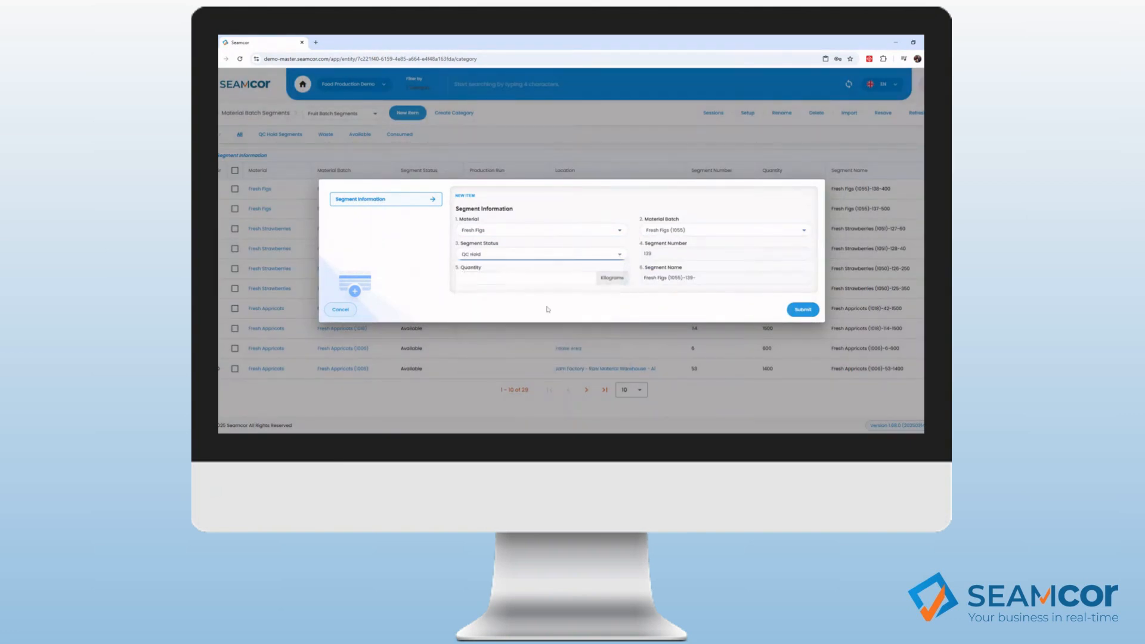
click(518, 278)
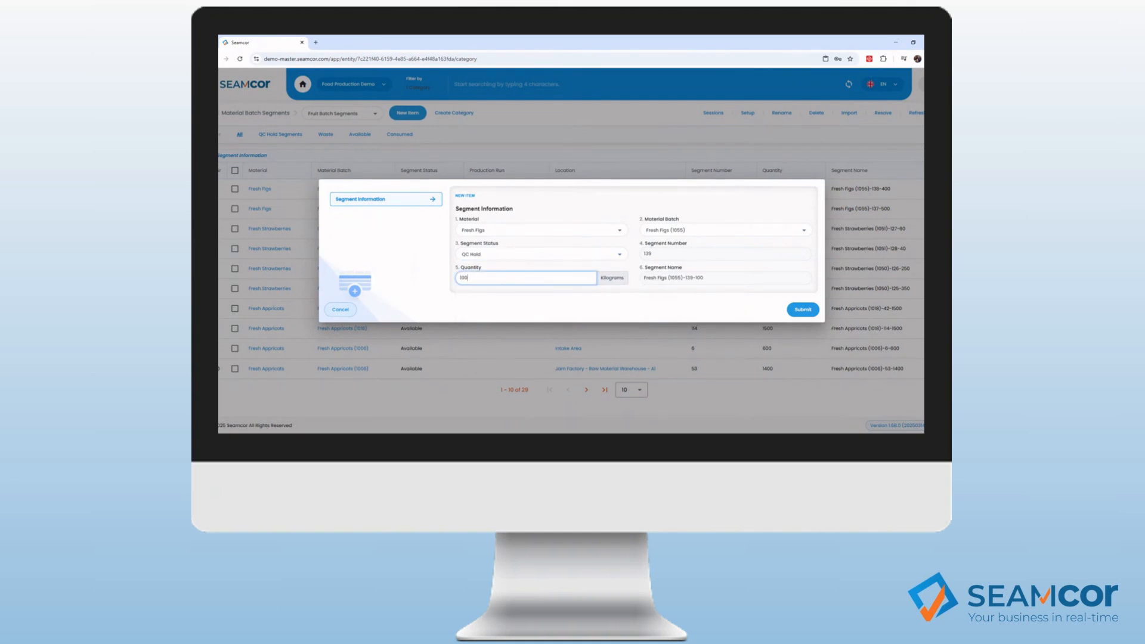
click(809, 312)
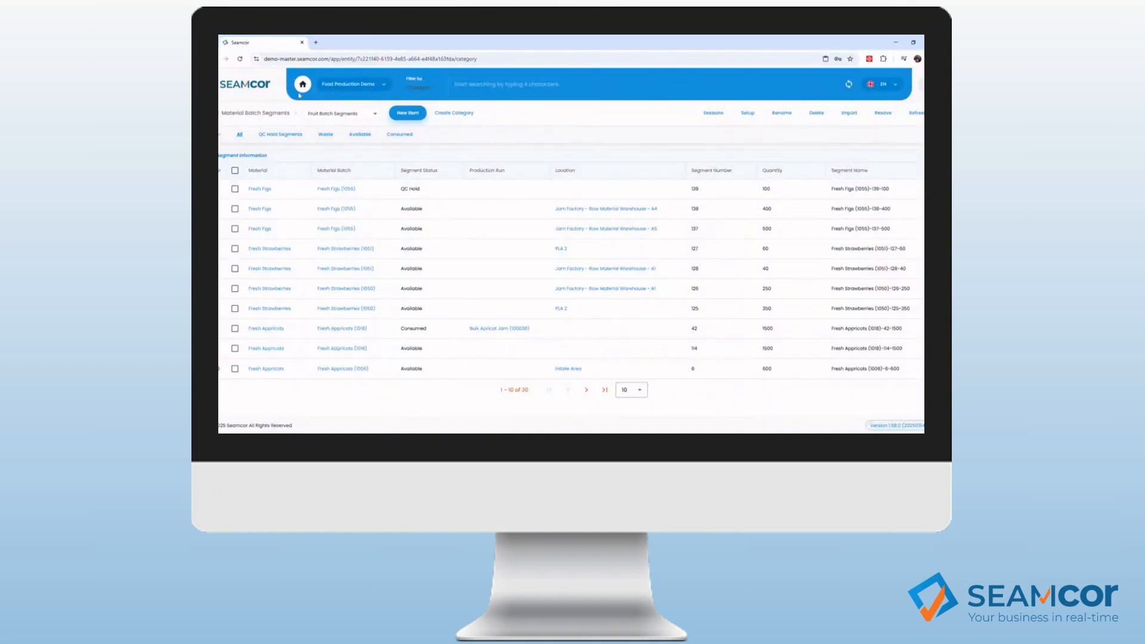
Return to the home page and open the Material Batches list under Materials.
click(300, 90)
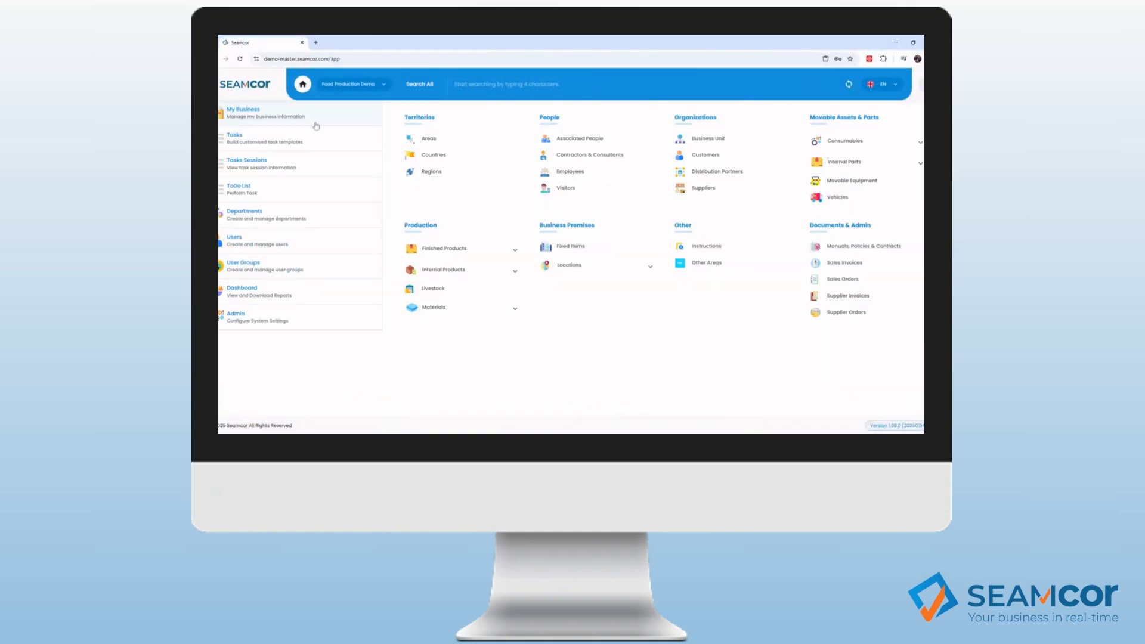
click(515, 310)
click(443, 330)
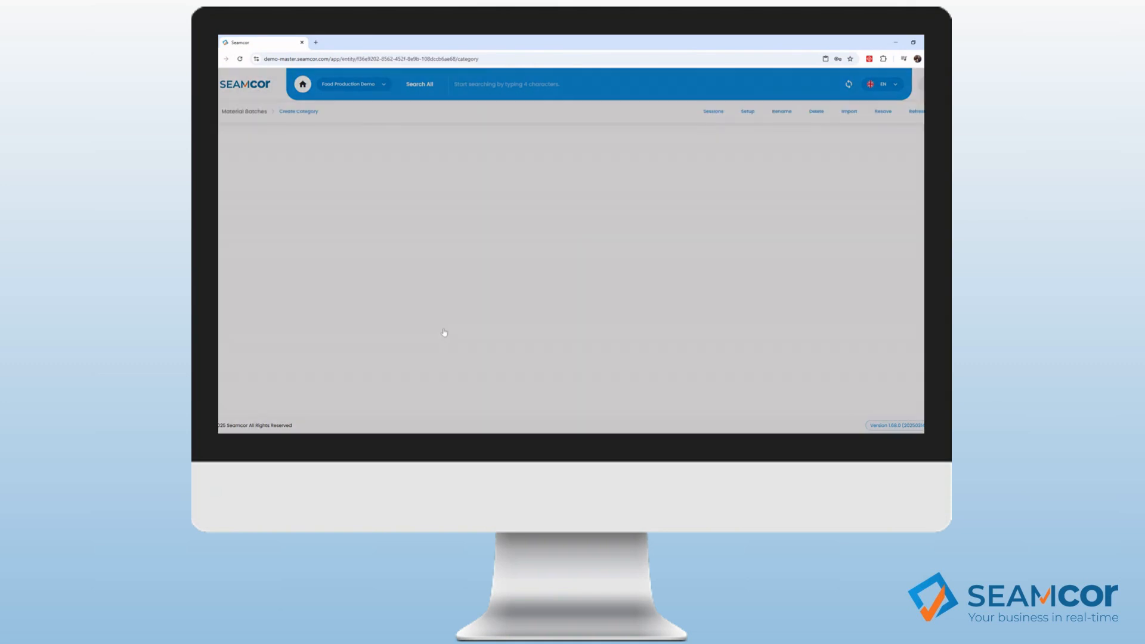